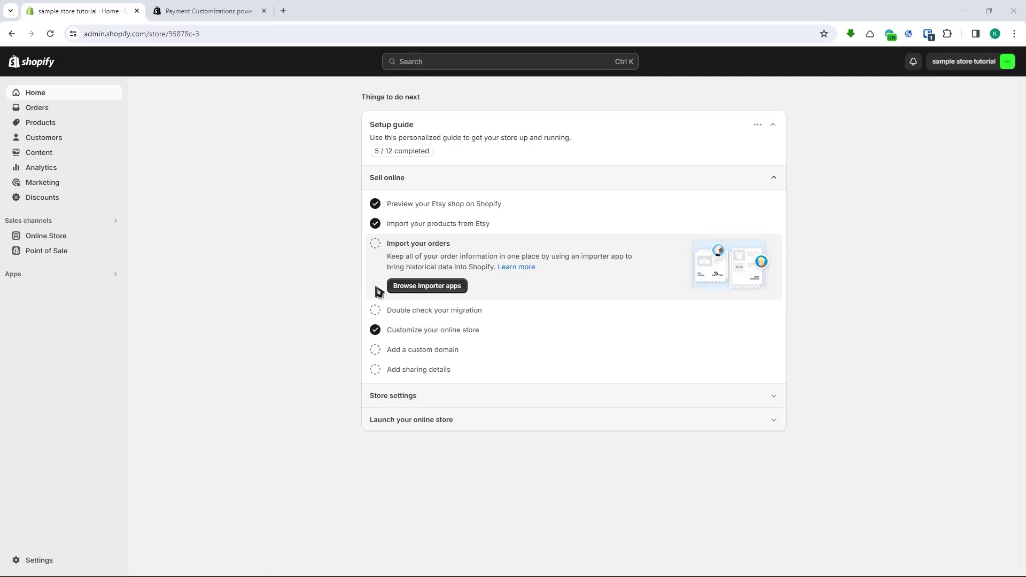
Step: Open Settings, look at Payments, then return to the Store details page
left_click(42, 562)
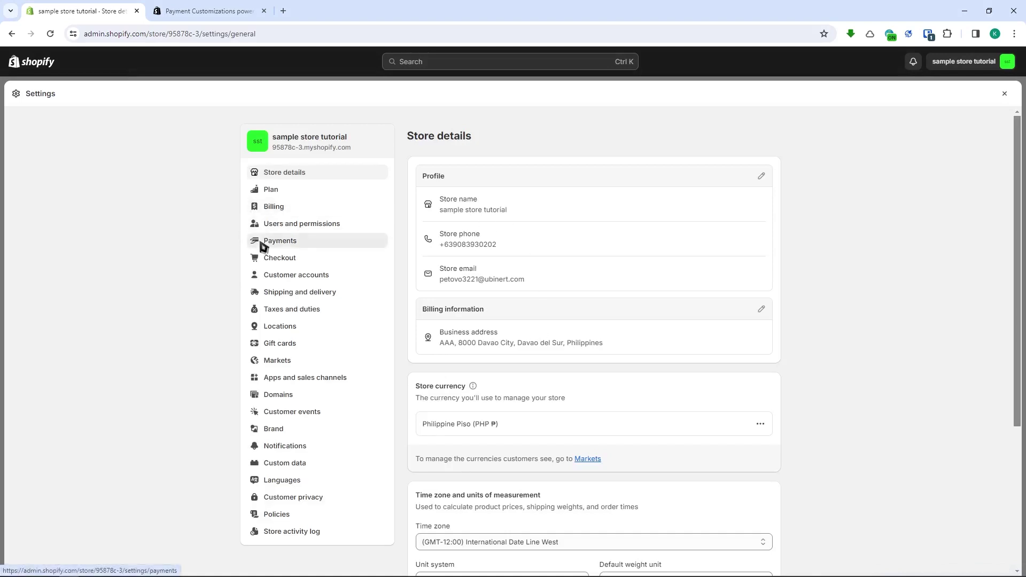
left_click(269, 243)
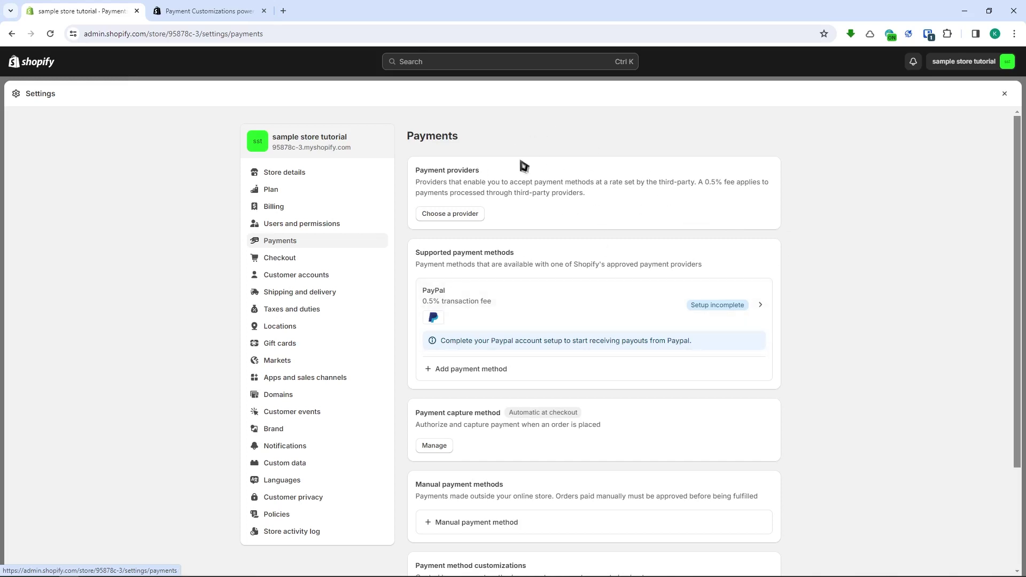
left_click(323, 173)
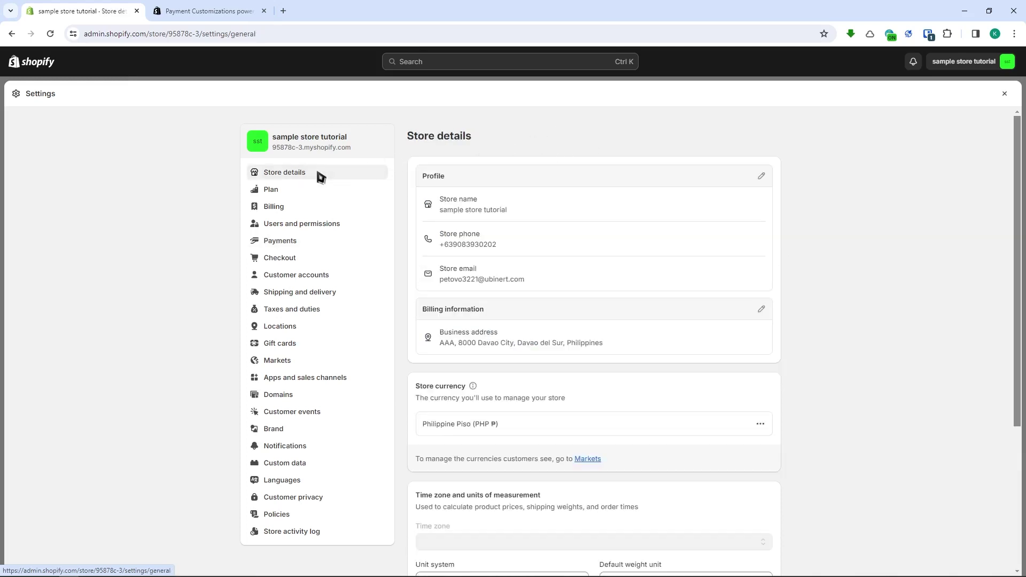
Step: Change the billing information's country/region to United States
left_click(762, 310)
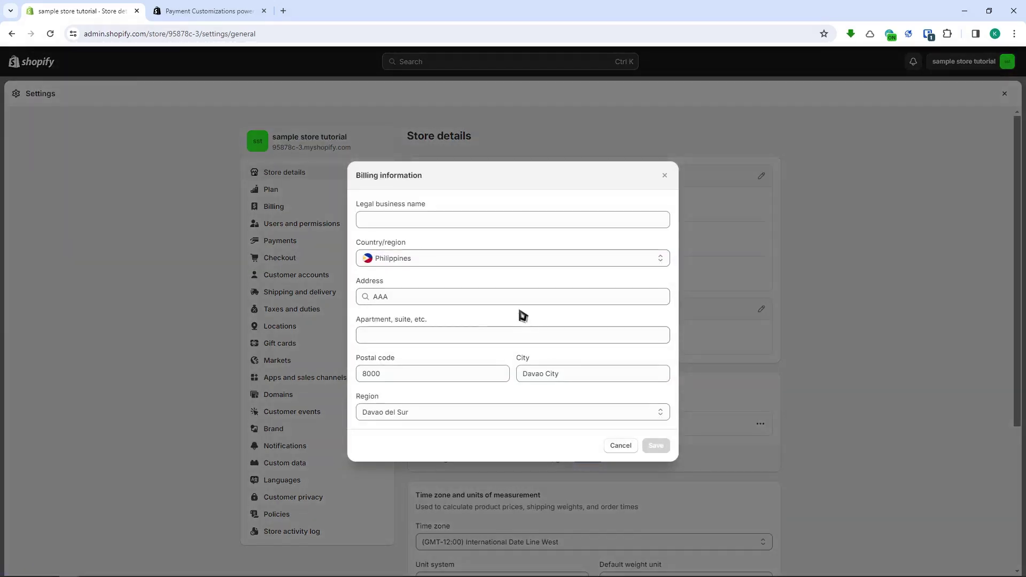
left_click(460, 257)
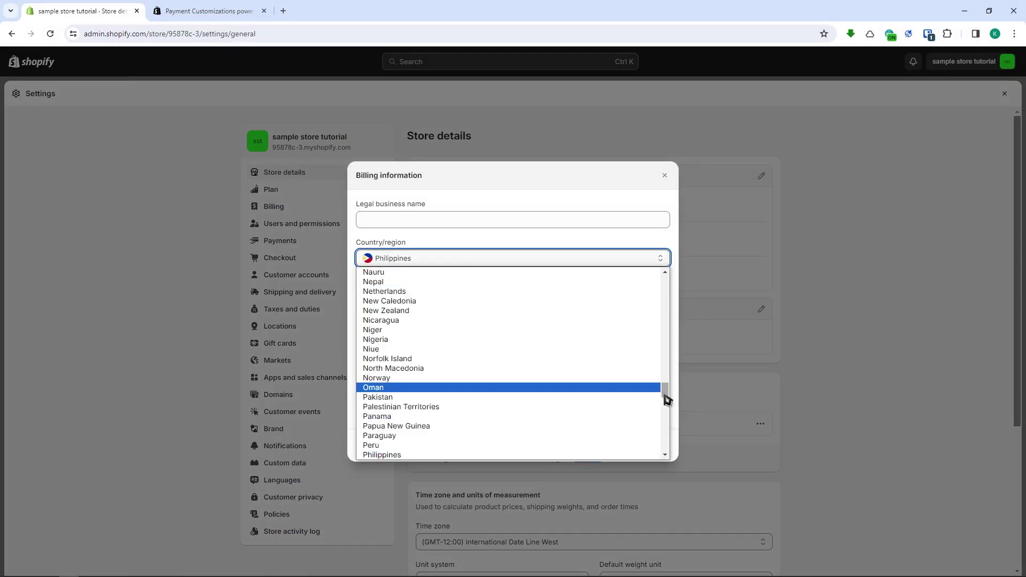
left_click_drag(666, 395, 668, 453)
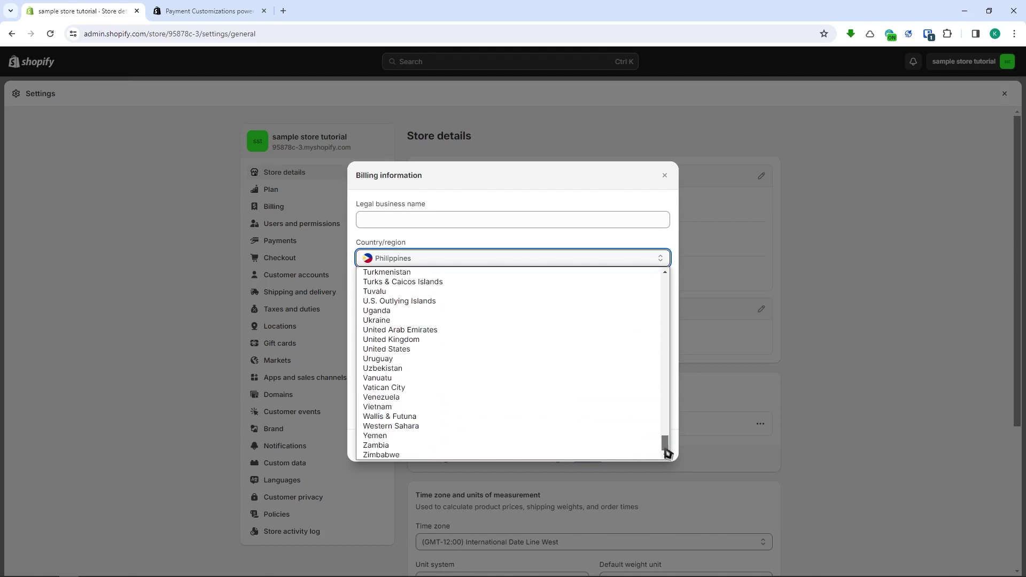
left_click(386, 349)
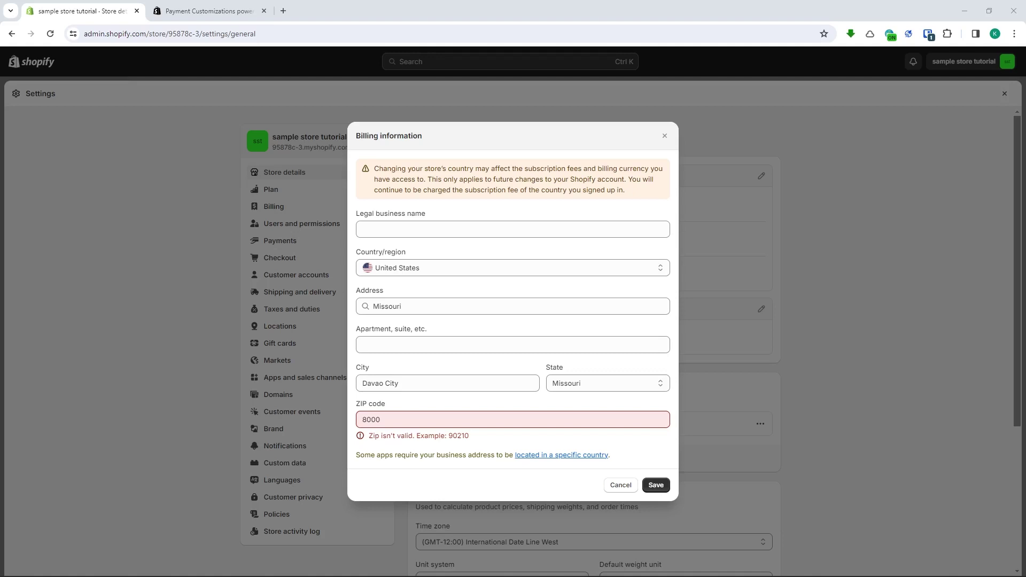
Step: Replace the billing address with the suggested St. Louis, MO street address and save
left_click_drag(430, 307, 328, 314)
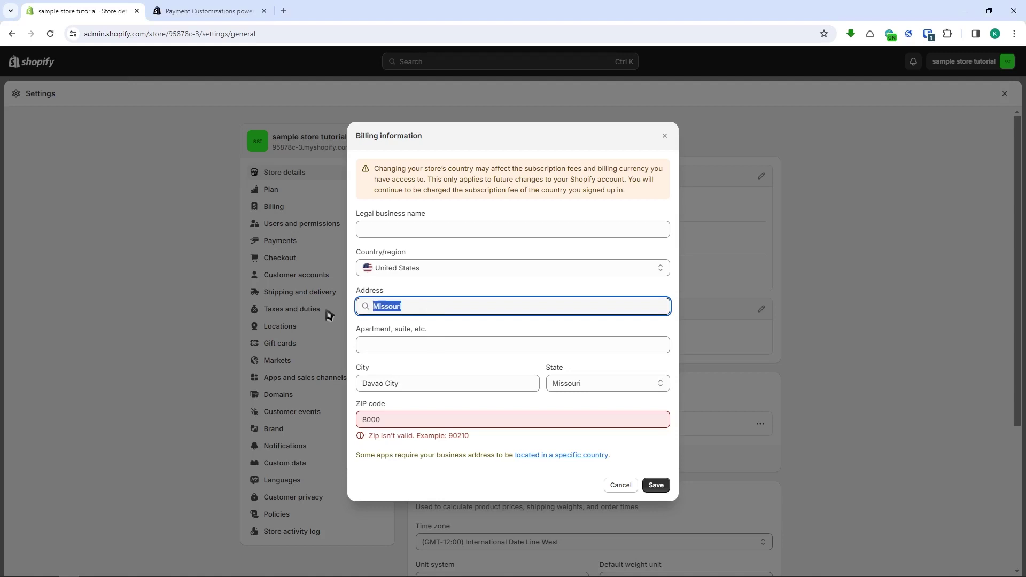
type("S")
type("31")
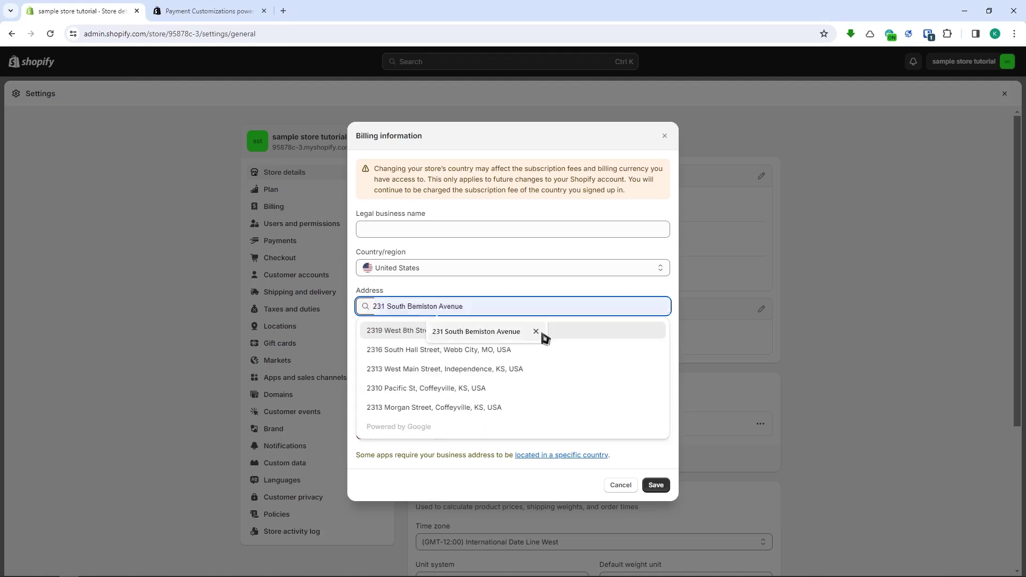
left_click(516, 335)
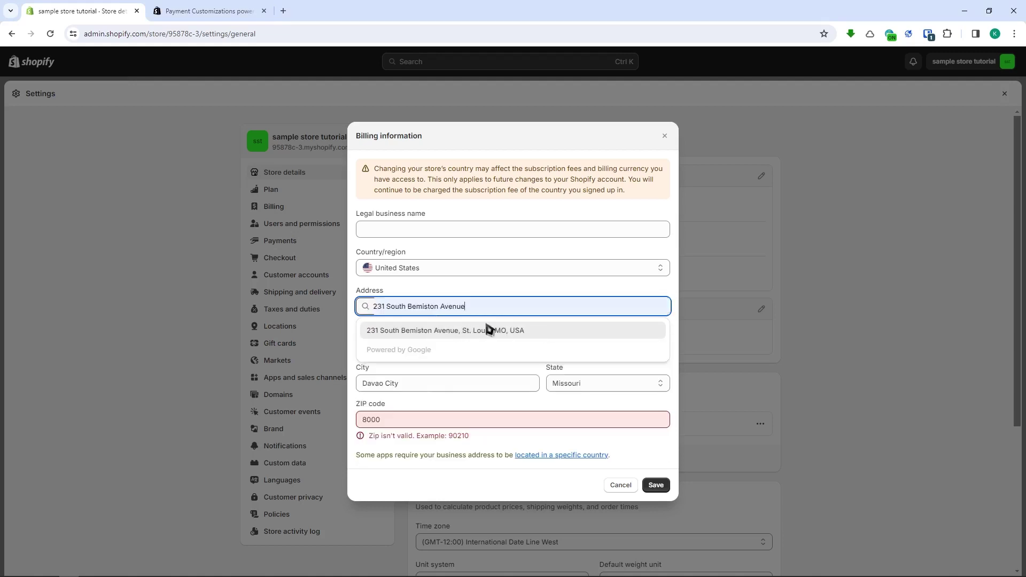
left_click(459, 332)
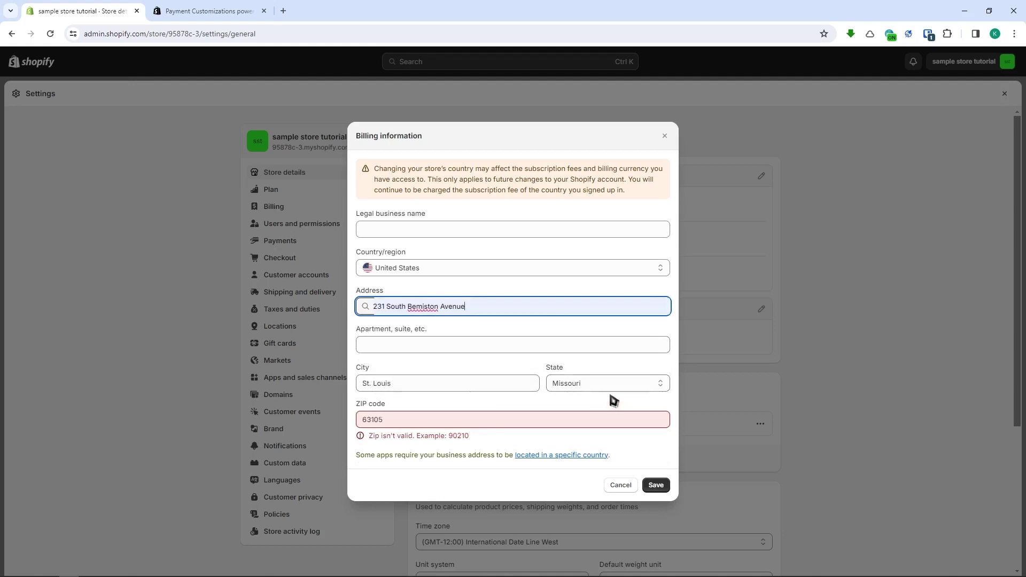
left_click(427, 408)
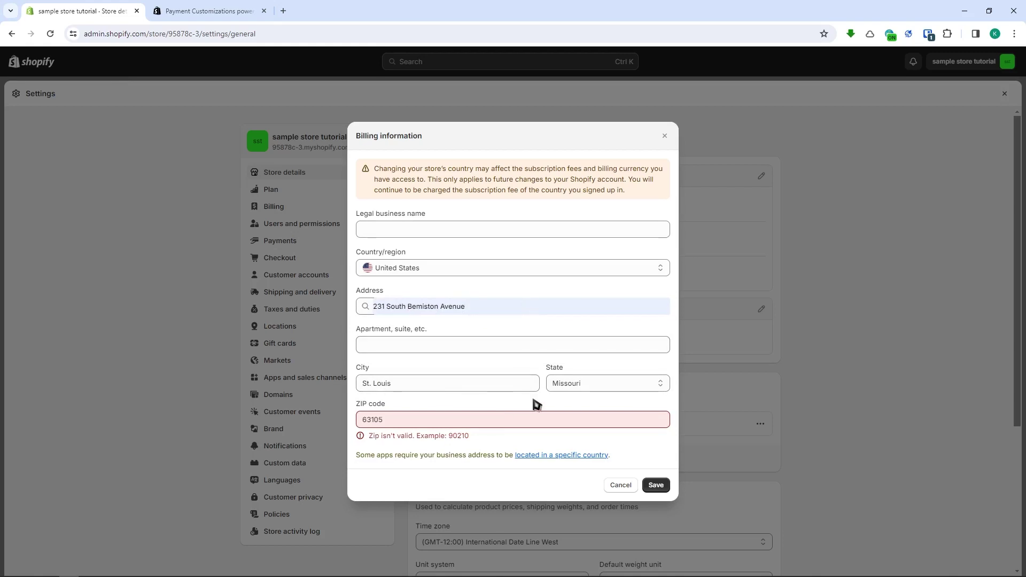
left_click(654, 485)
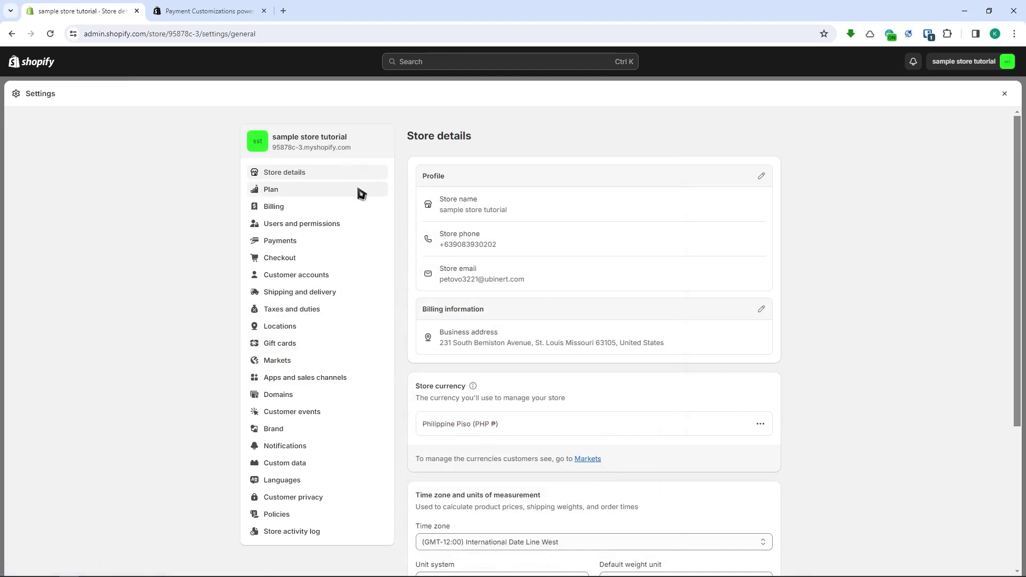
Step: In Payments settings, dismiss the browser's save-address popup and activate Shopify Payments
left_click(276, 246)
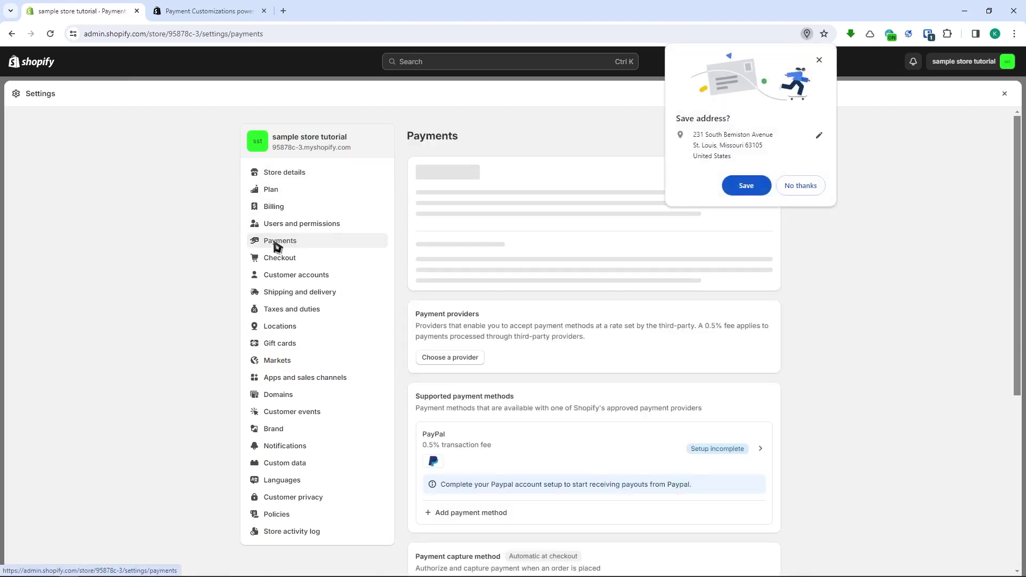
left_click(820, 183)
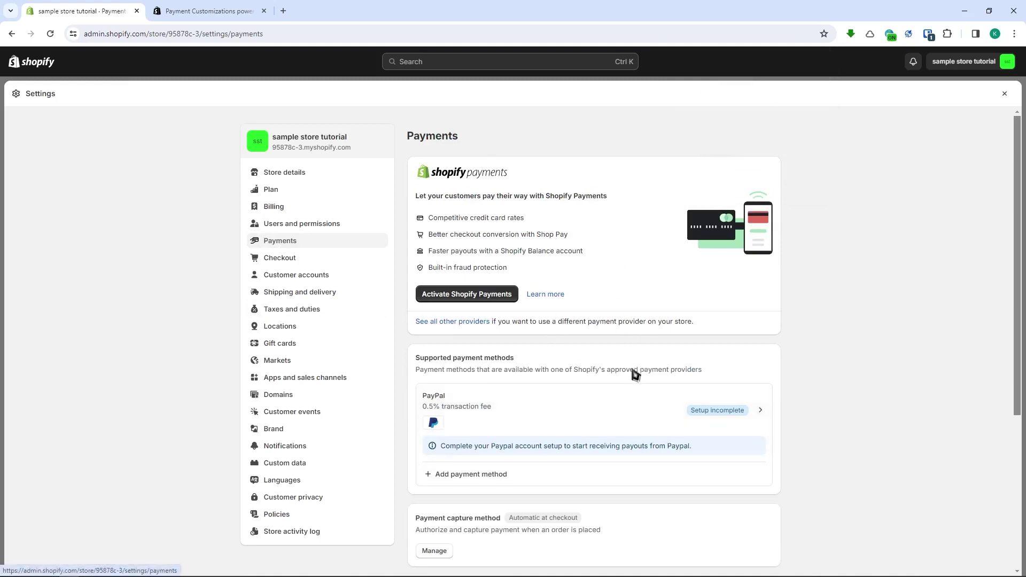
left_click(443, 291)
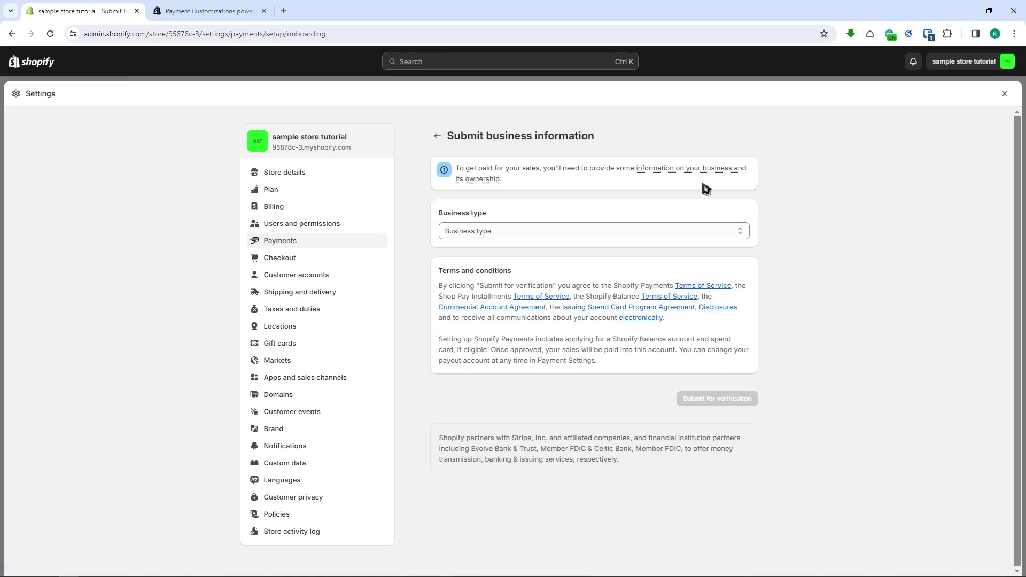
Step: Choose Partnership as the business type, then switch it to LLC
left_click(503, 233)
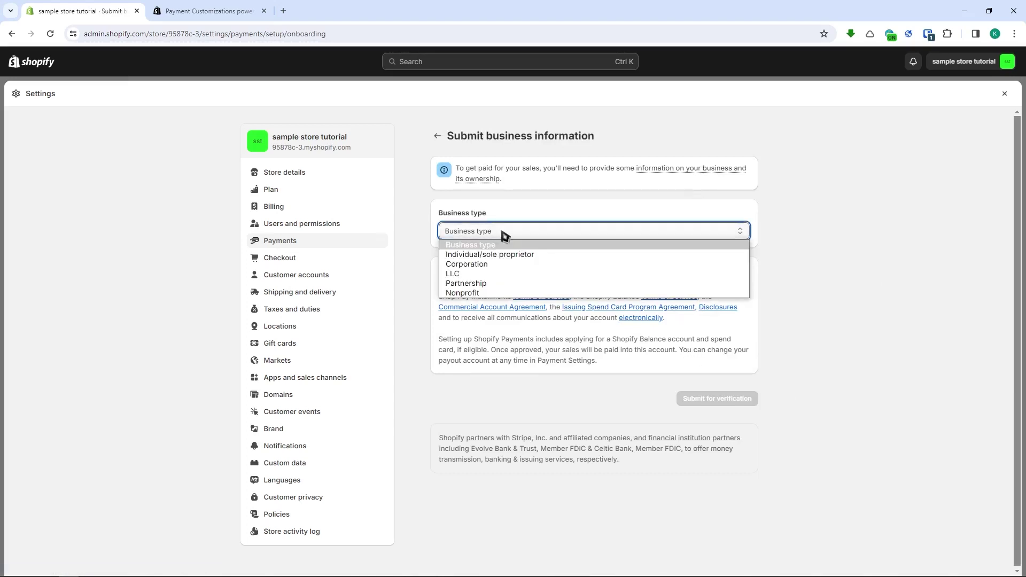
left_click(598, 284)
left_click(539, 235)
key("Escape")
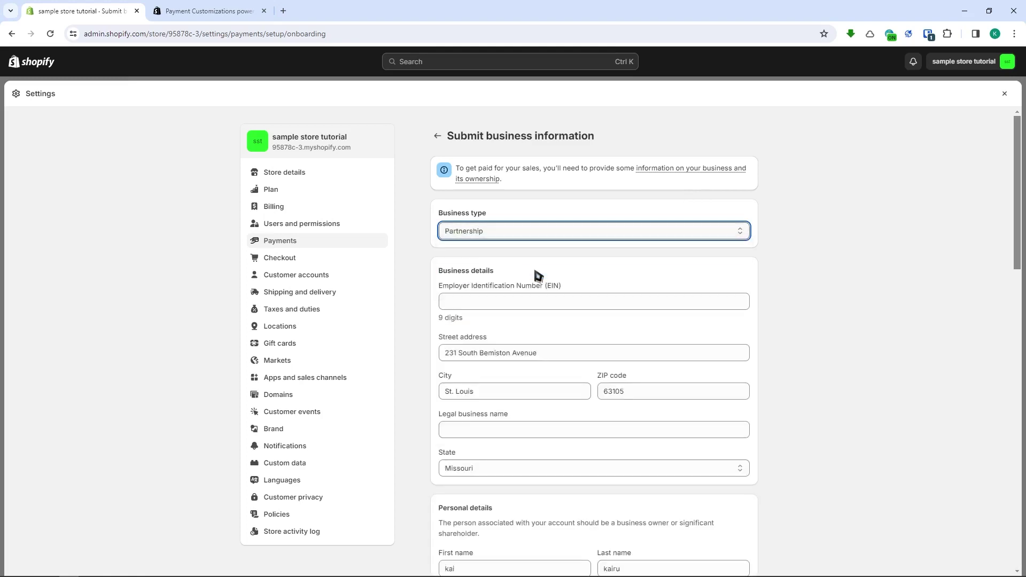
key("Up")
Step: Scroll through the prefilled personal details, highlighting the Social Security number (SSN) label
scroll(537, 275, "down", 1)
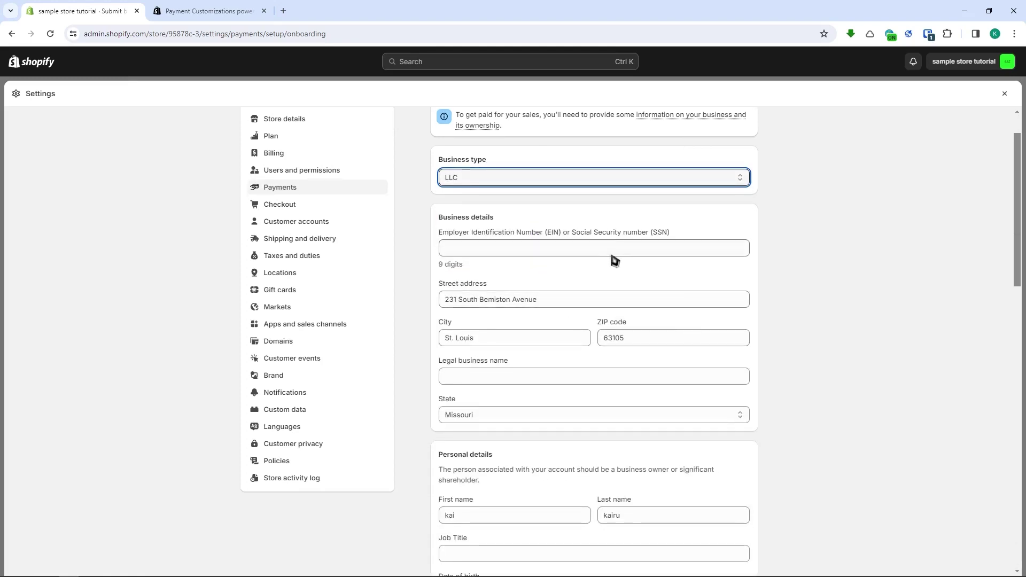
scroll(791, 318, "down", 4)
scroll(791, 319, "down", 5)
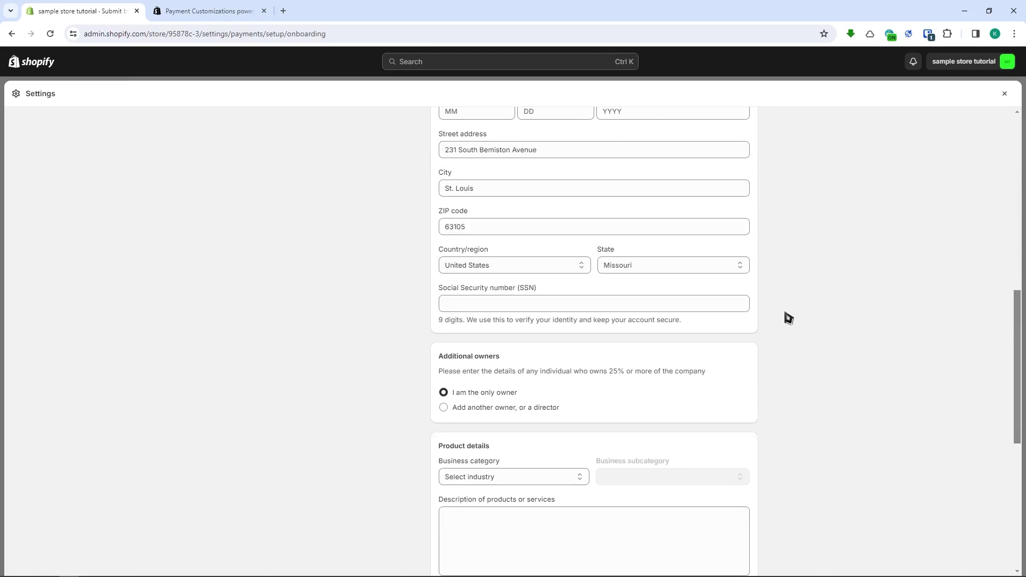
scroll(789, 318, "up", 8)
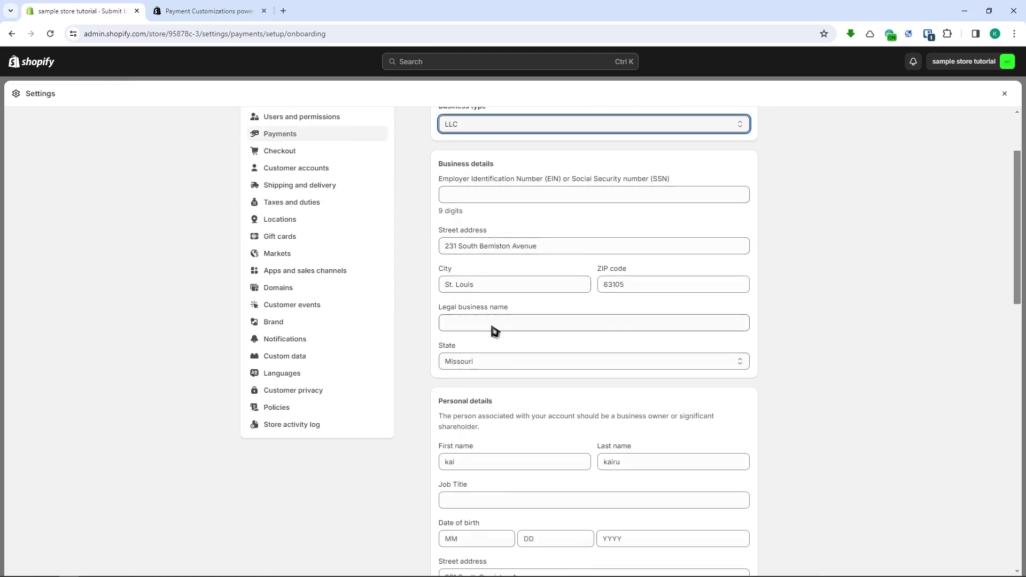
scroll(493, 332, "down", 3)
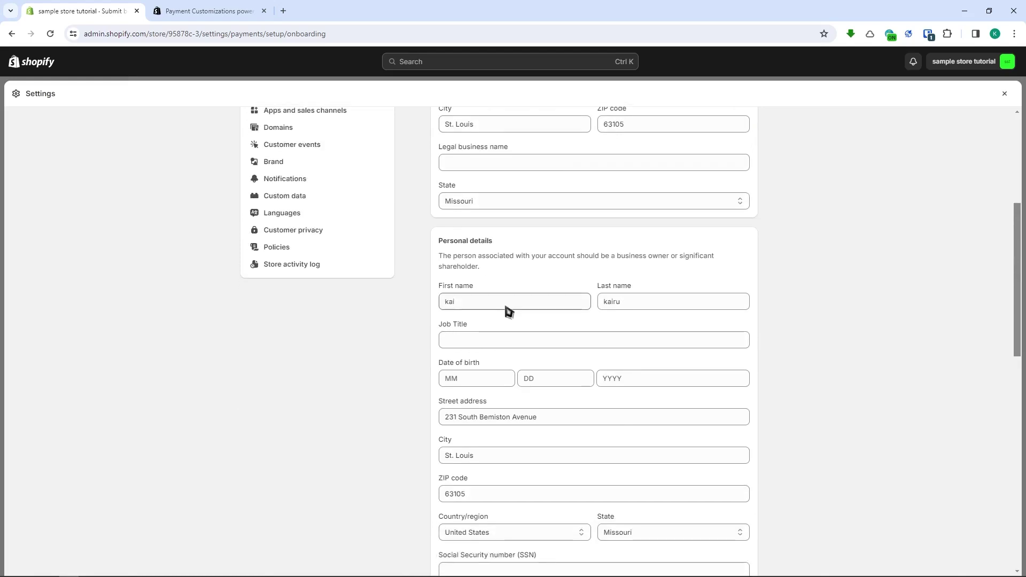
scroll(509, 311, "down", 1)
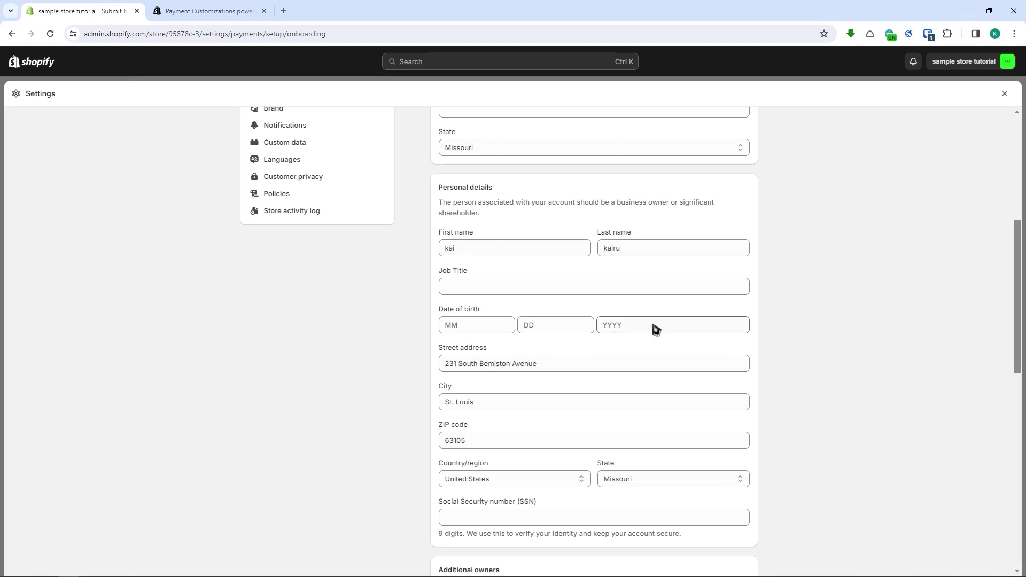
scroll(527, 385, "down", 2)
left_click_drag(444, 396, 538, 396)
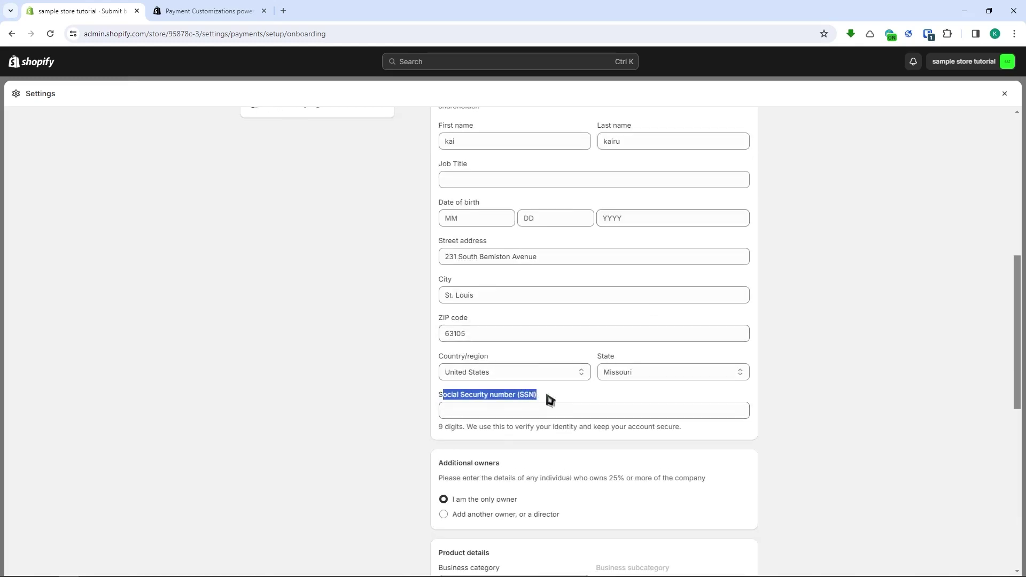
scroll(551, 400, "down", 9)
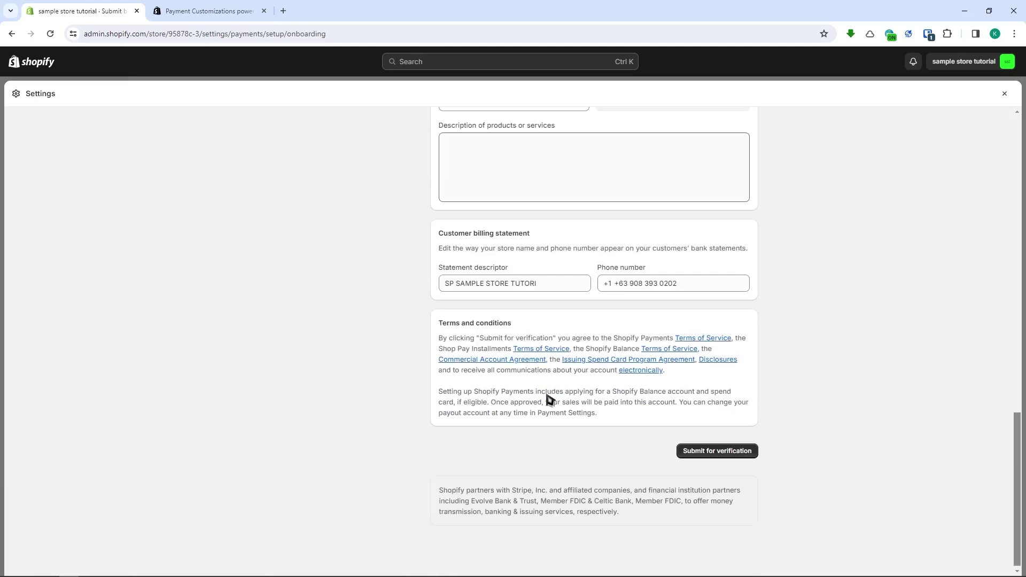
scroll(551, 400, "up", 12)
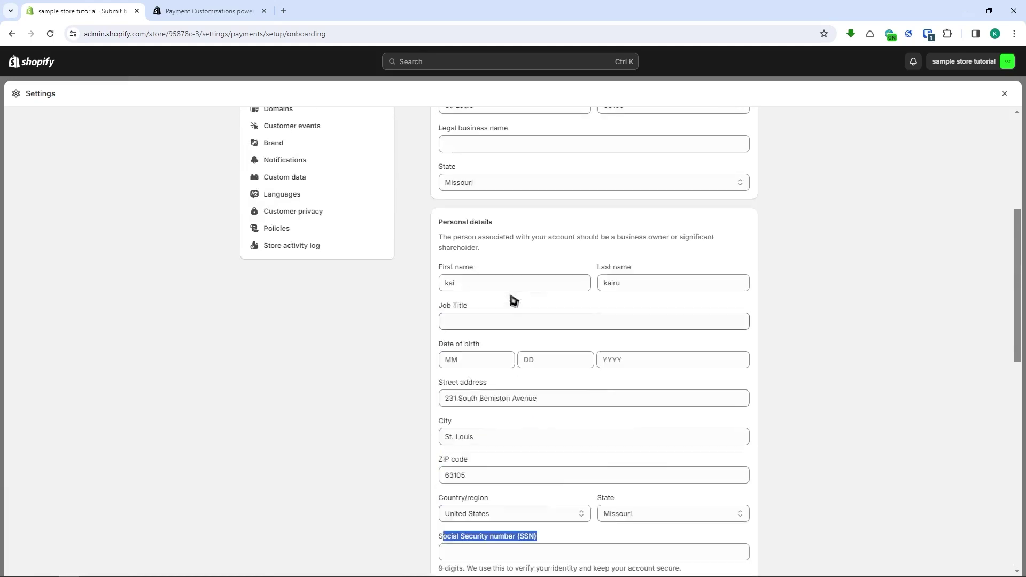
scroll(586, 248, "down", 3)
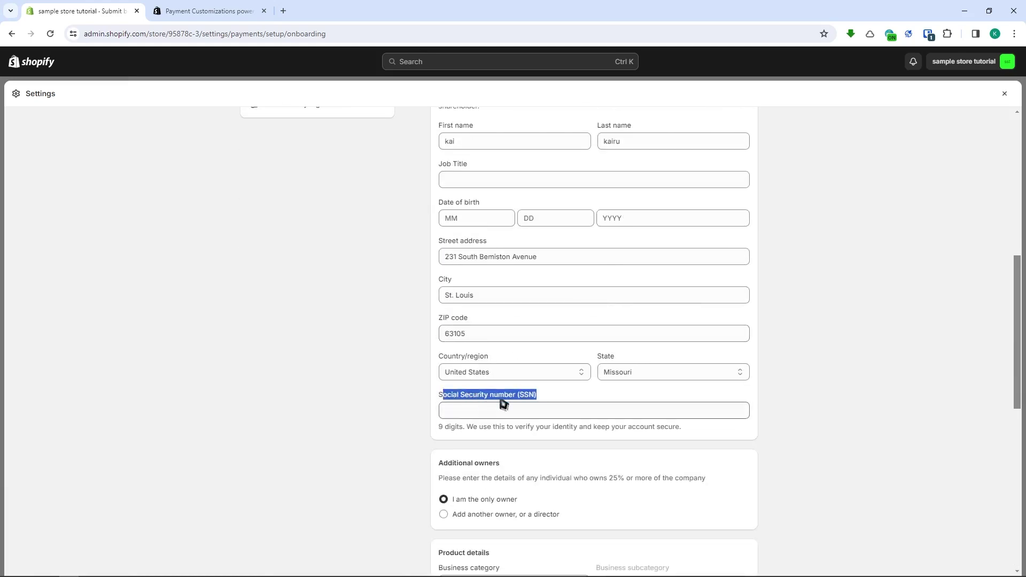
left_click(605, 394)
left_click_drag(524, 394, 431, 398)
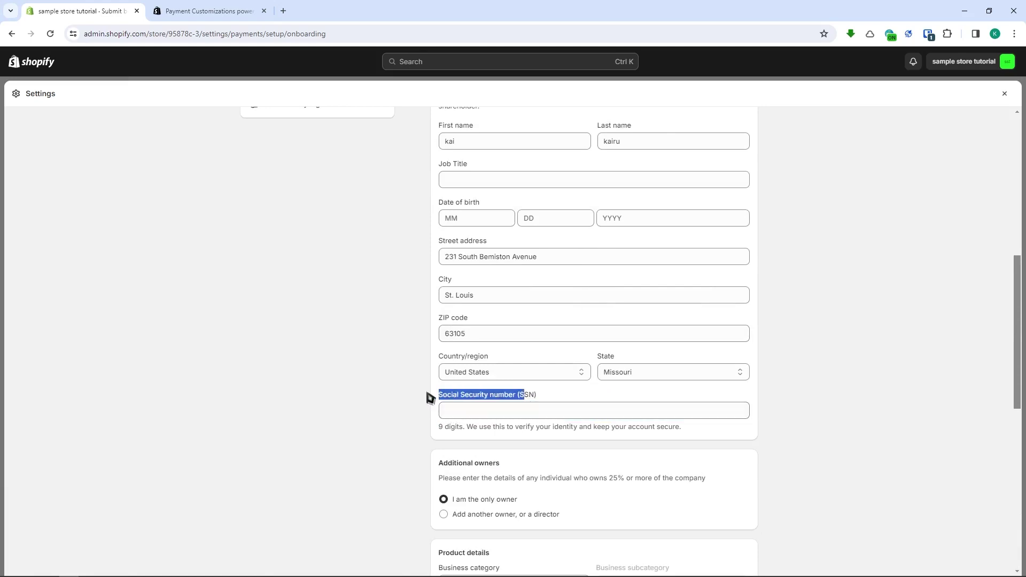
left_click(445, 401)
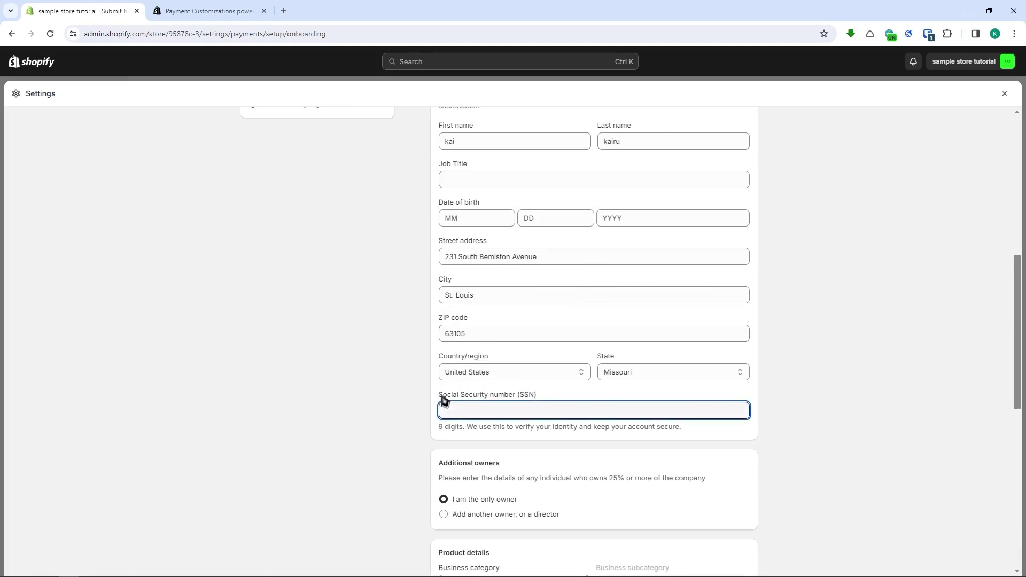
left_click_drag(439, 397, 553, 401)
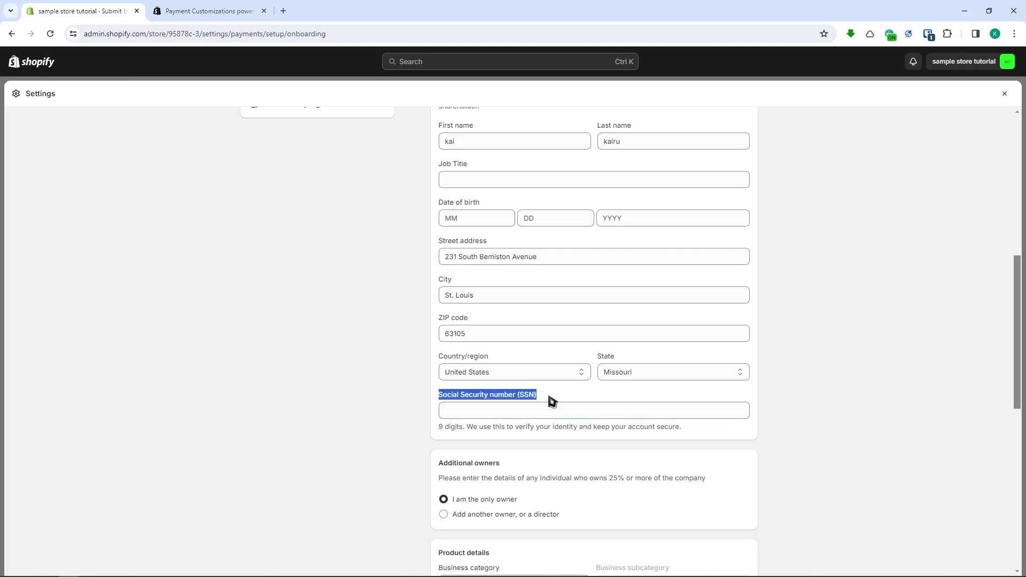
left_click(553, 398)
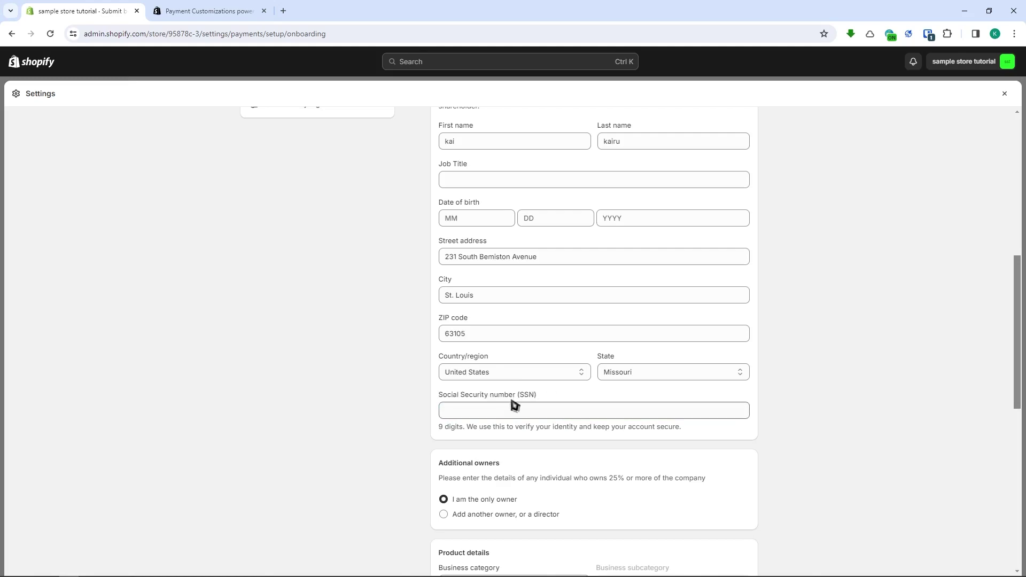
left_click_drag(517, 395, 546, 400)
left_click(574, 393)
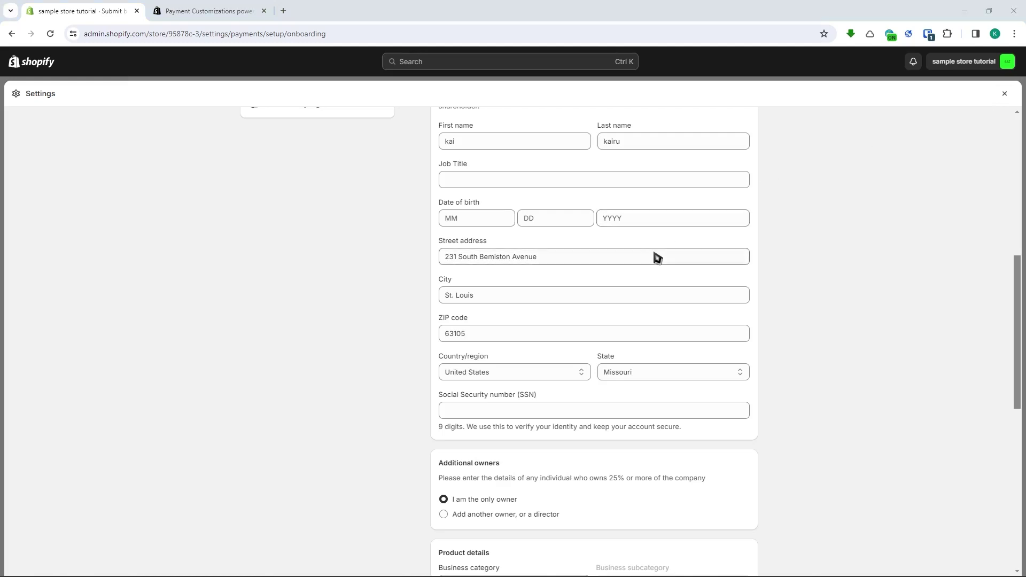
scroll(488, 332, "down", 2)
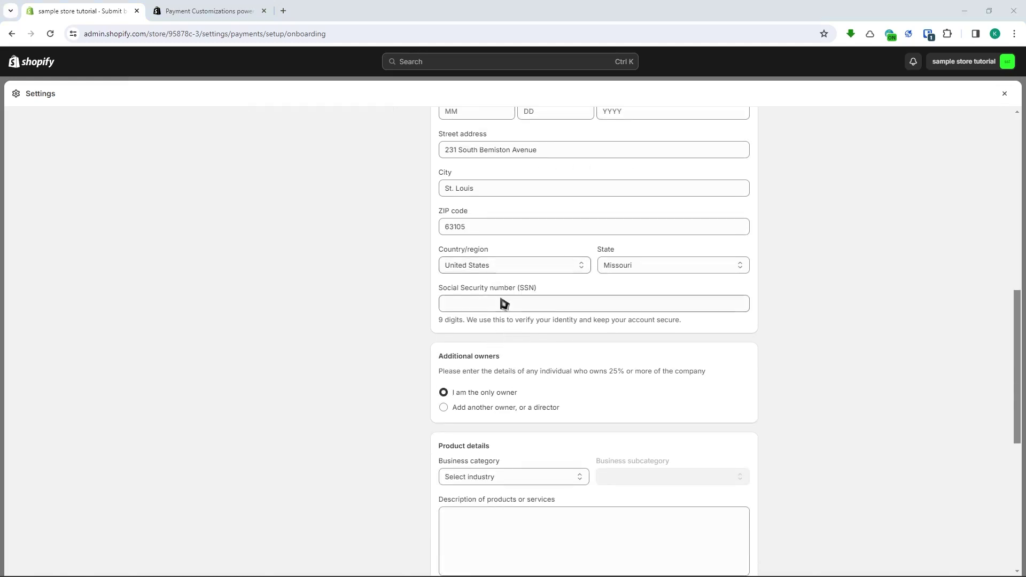
left_click_drag(440, 289, 556, 287)
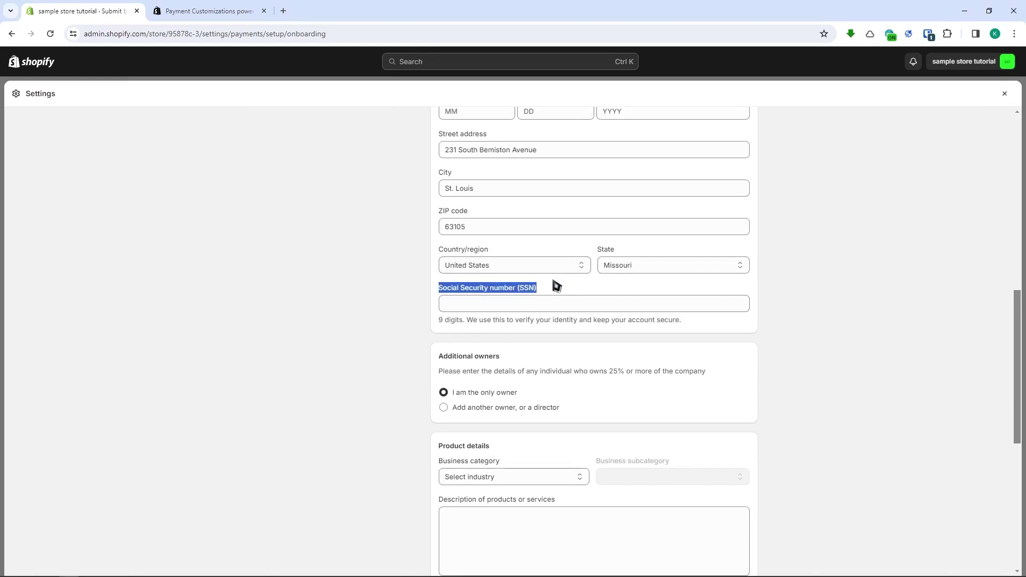
left_click(551, 290)
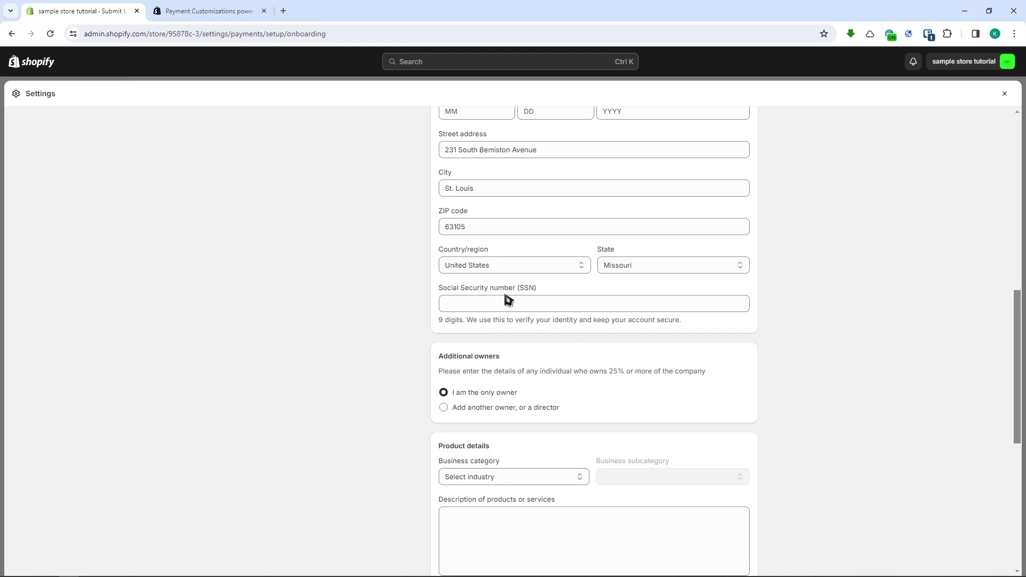
left_click_drag(537, 289, 442, 295)
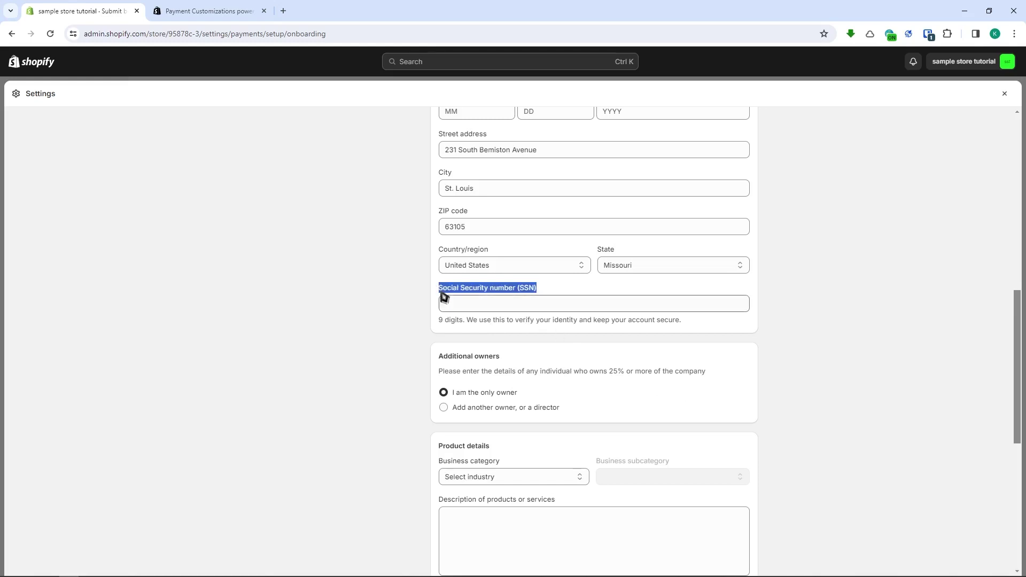
scroll(488, 339, "down", 2)
scroll(520, 266, "down", 2)
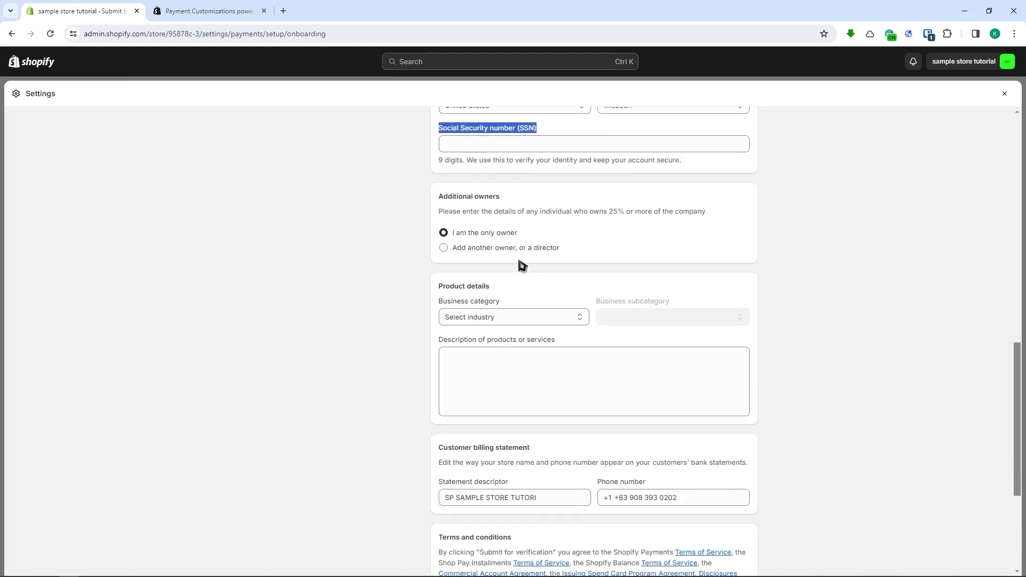
scroll(521, 266, "up", 8)
scroll(521, 265, "up", 5)
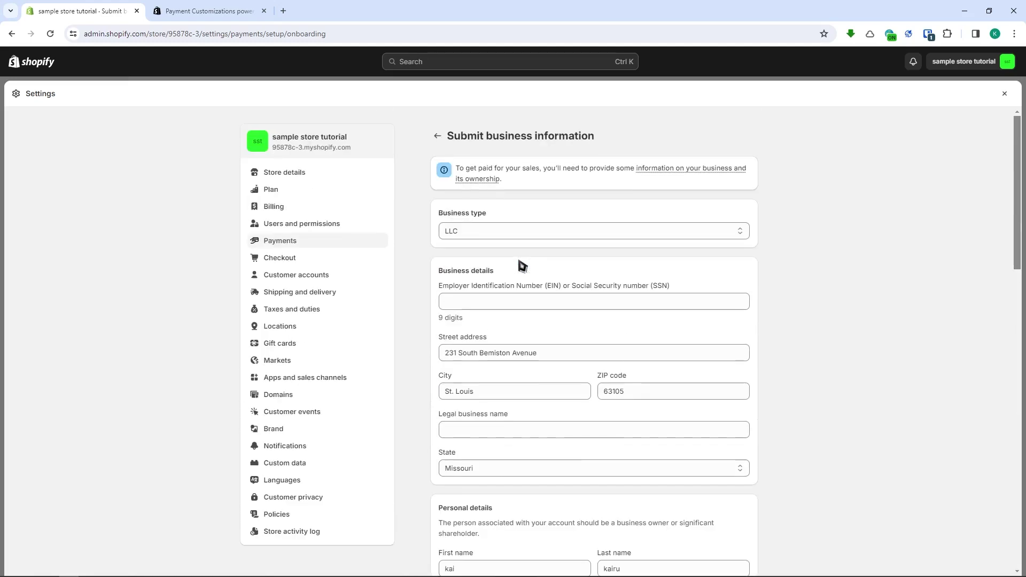
left_click_drag(438, 287, 679, 289)
left_click(658, 290)
left_click_drag(545, 287, 571, 288)
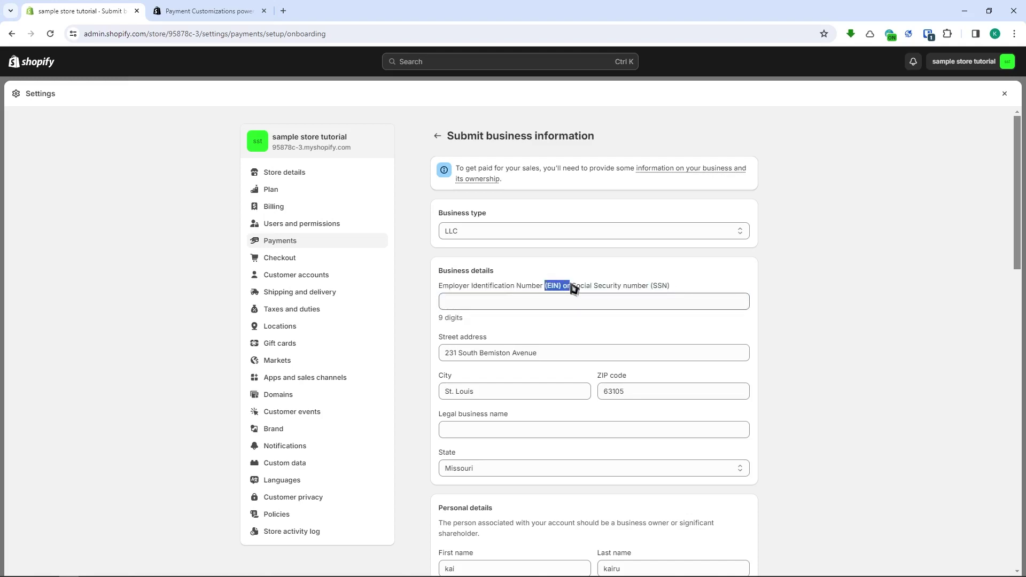
scroll(570, 325, "down", 2)
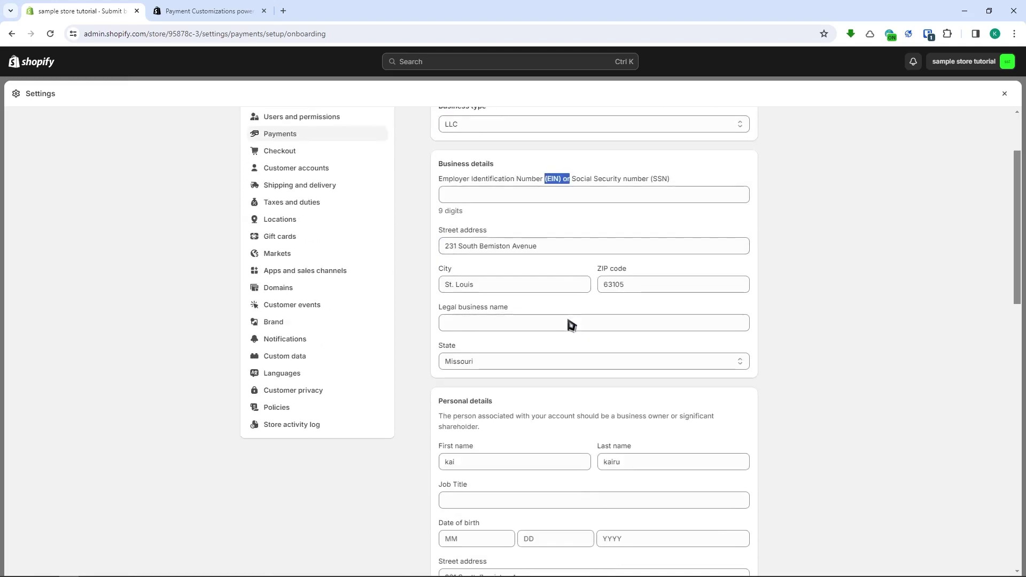
left_click(570, 182)
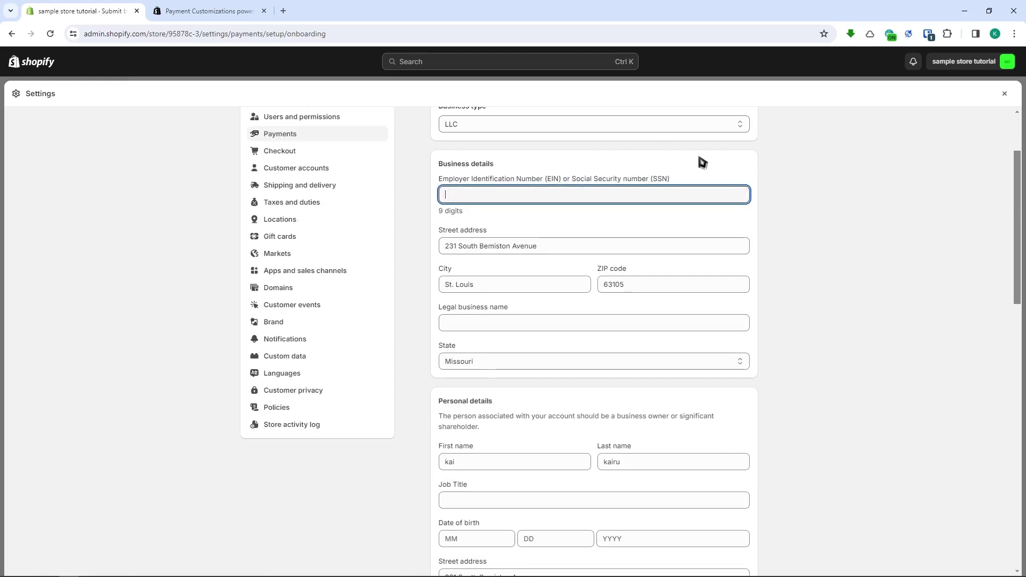
scroll(540, 219, "down", 4)
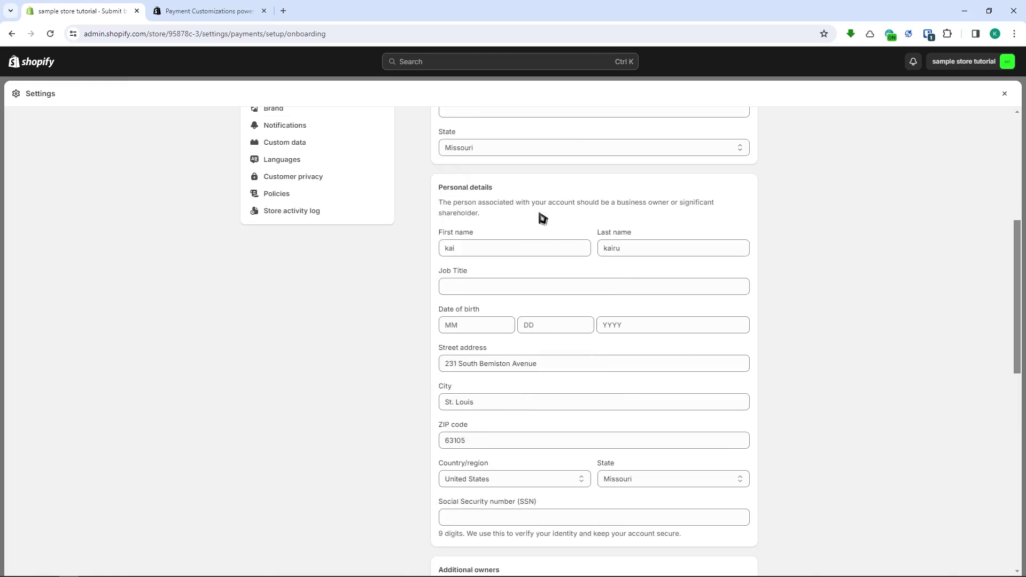
scroll(515, 188, "down", 7)
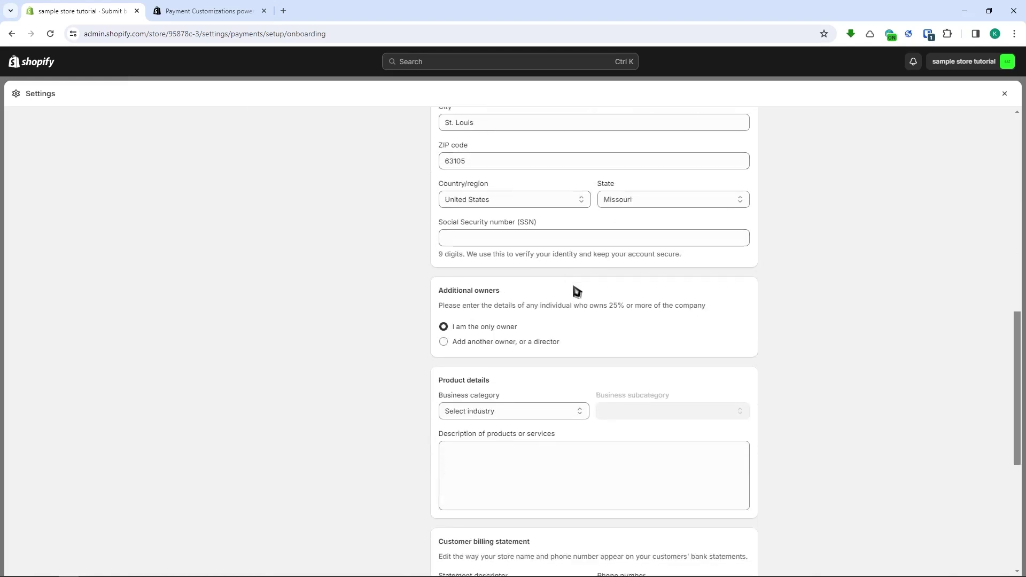
scroll(554, 277, "down", 4)
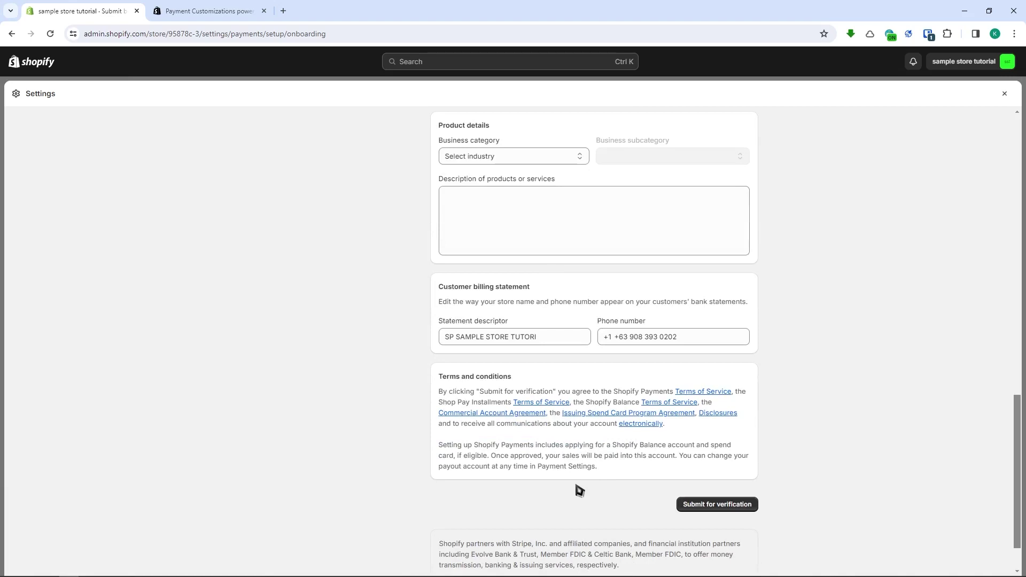
scroll(534, 481, "up", 9)
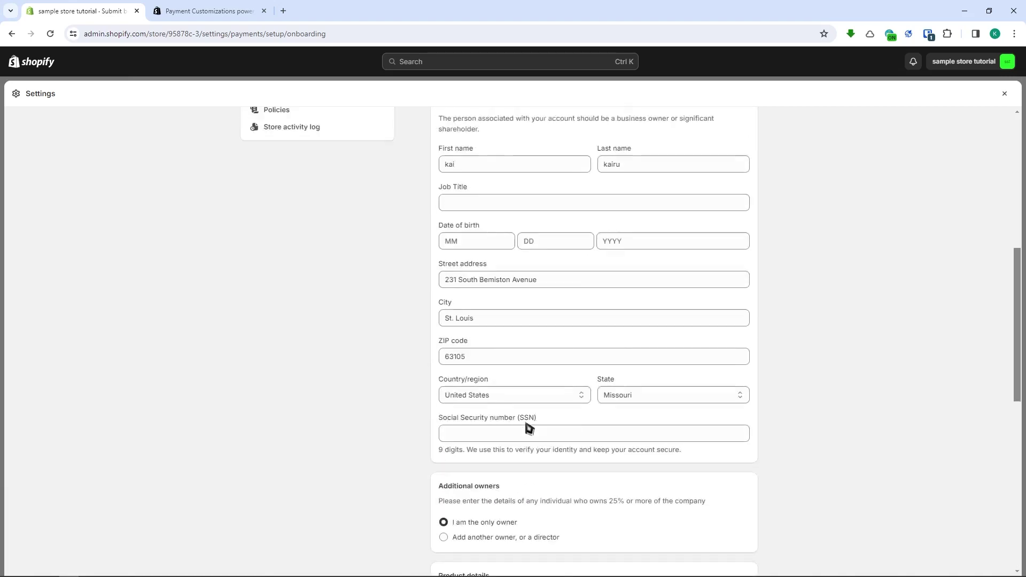
scroll(528, 427, "down", 5)
scroll(520, 379, "up", 8)
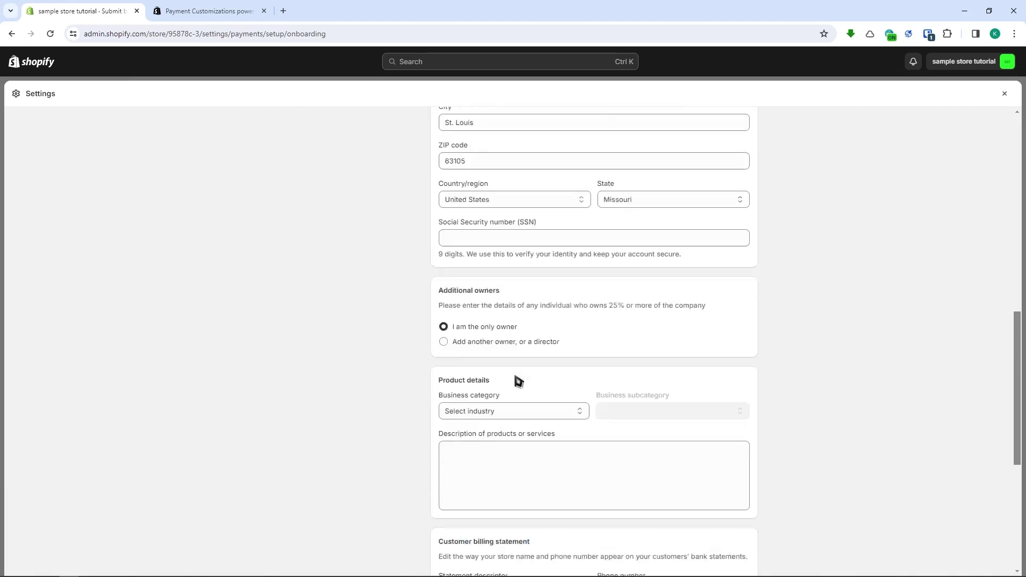
scroll(518, 381, "up", 4)
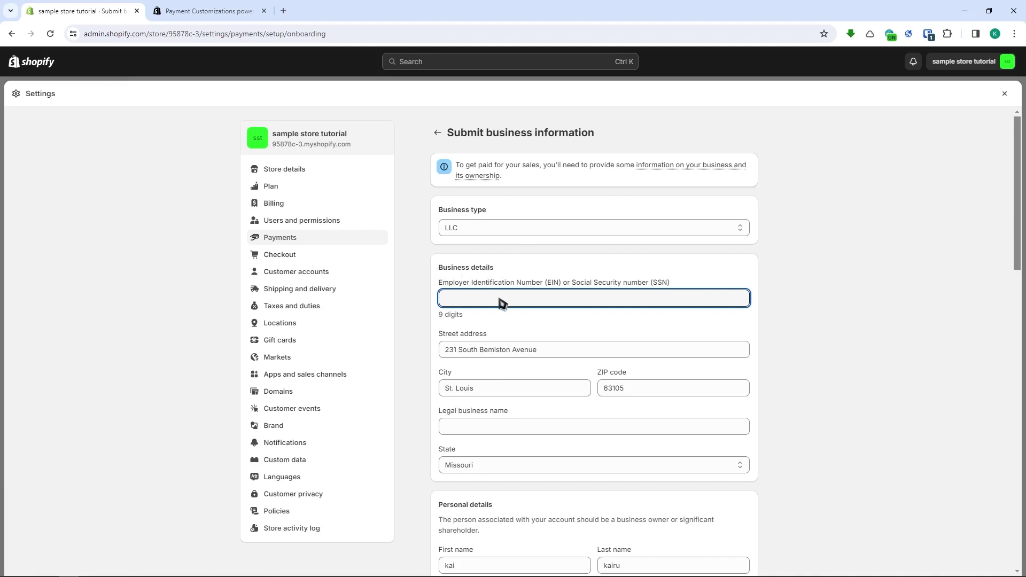
scroll(504, 321, "down", 5)
scroll(506, 341, "down", 1)
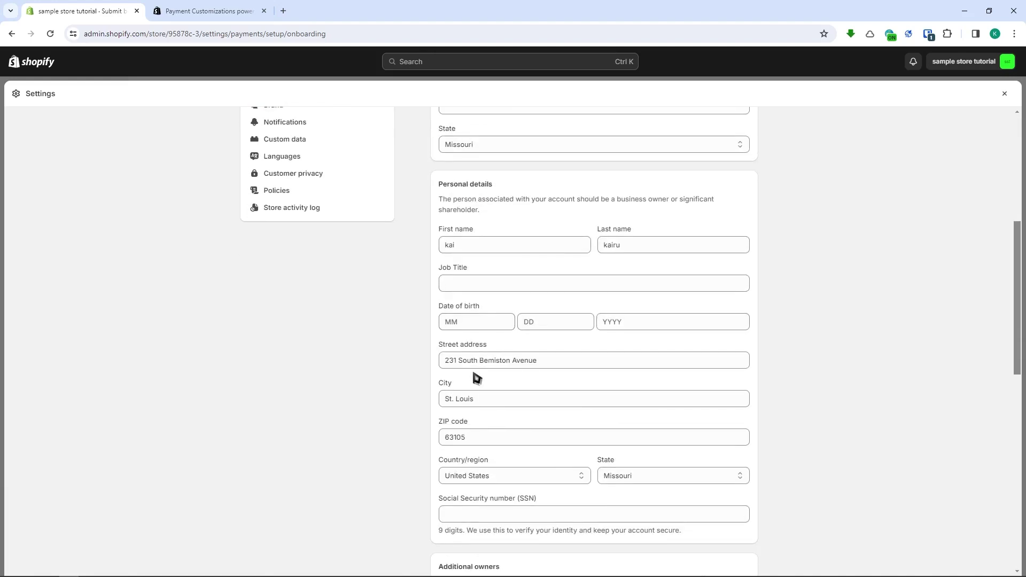
scroll(477, 378, "down", 2)
scroll(476, 378, "down", 1)
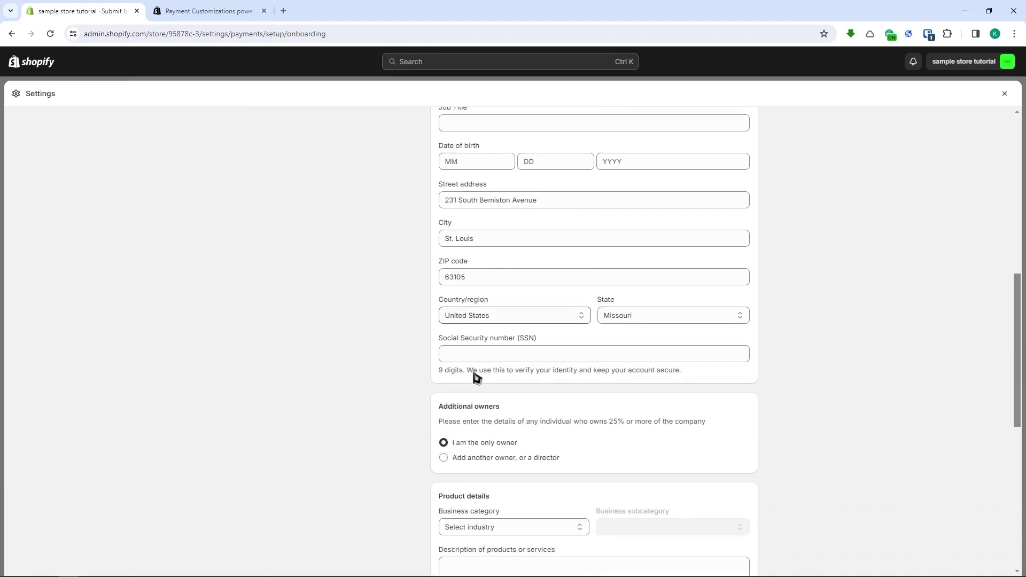
scroll(477, 378, "down", 2)
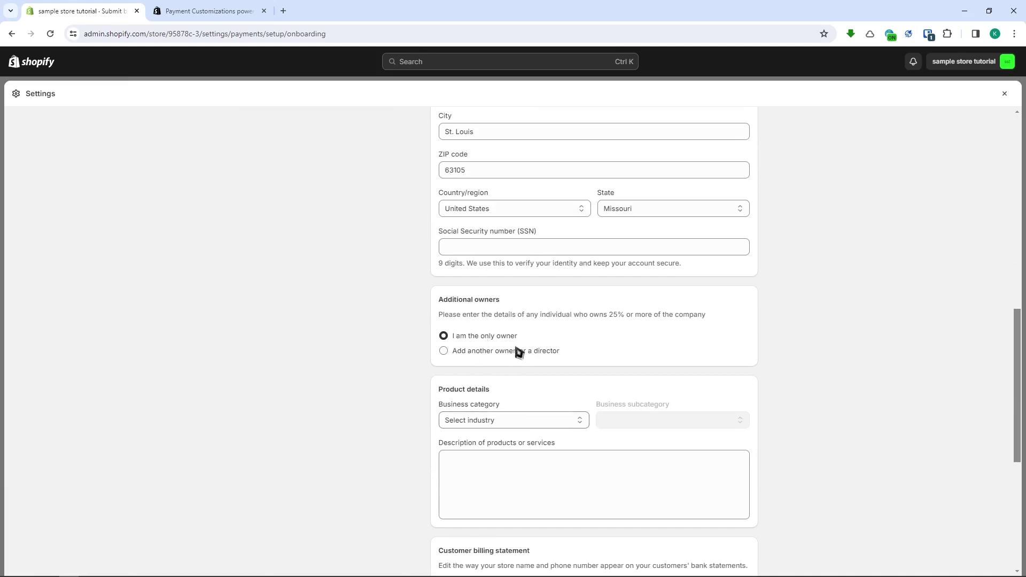
scroll(514, 347, "down", 1)
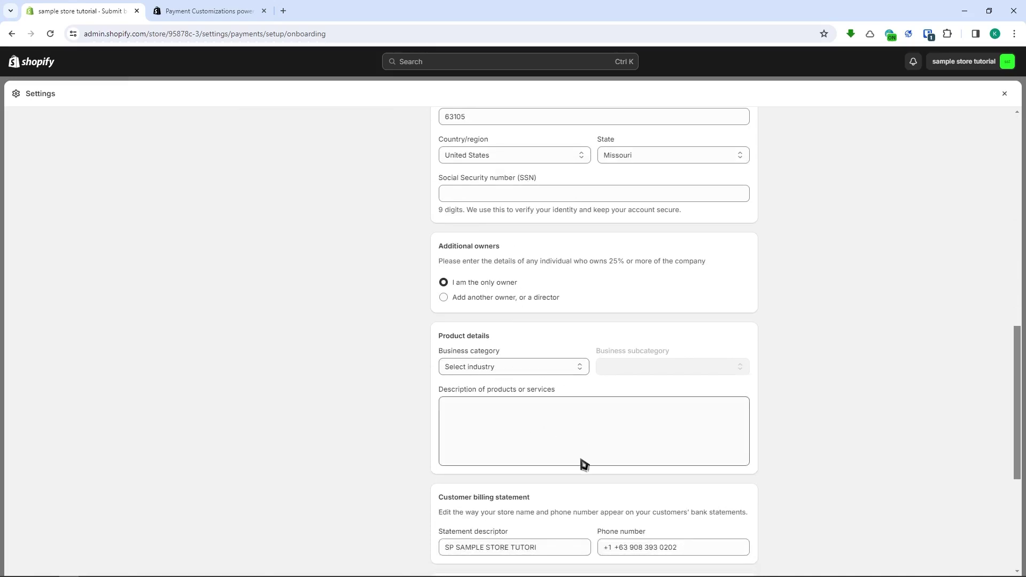
scroll(584, 464, "down", 3)
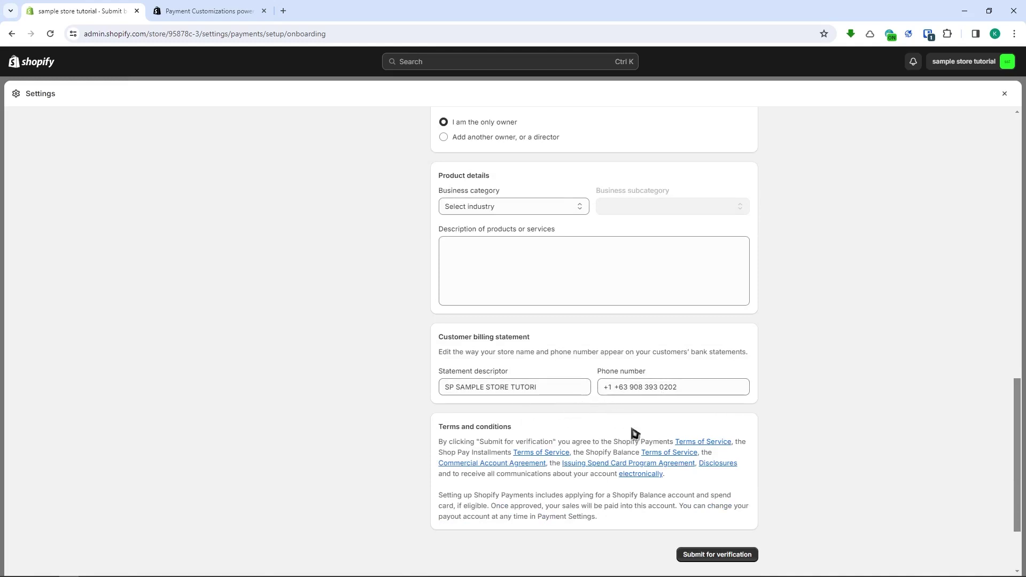
scroll(645, 484, "down", 2)
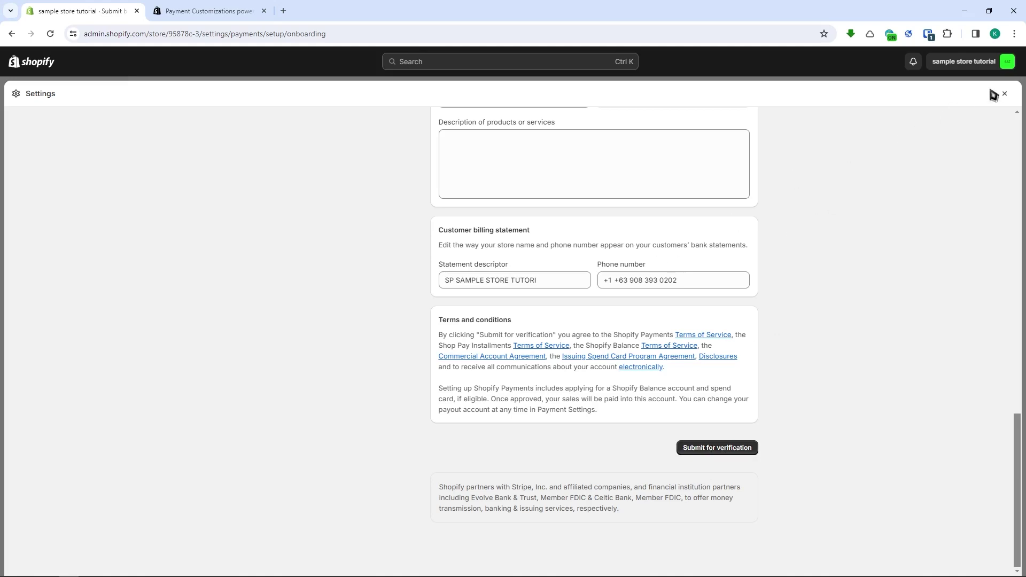
Step: Close Settings to return to the admin Home page with the Setup guide
left_click(1005, 95)
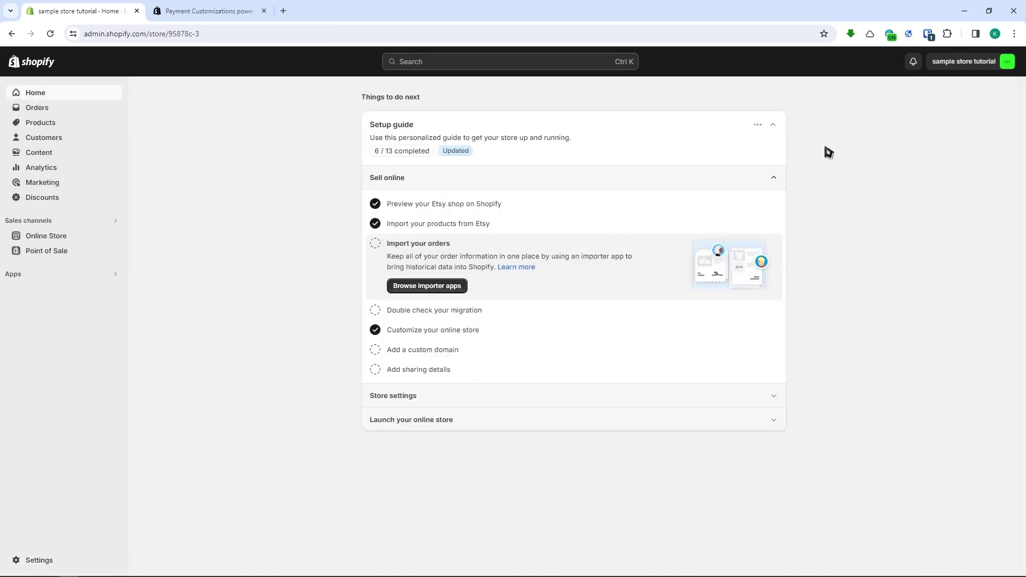